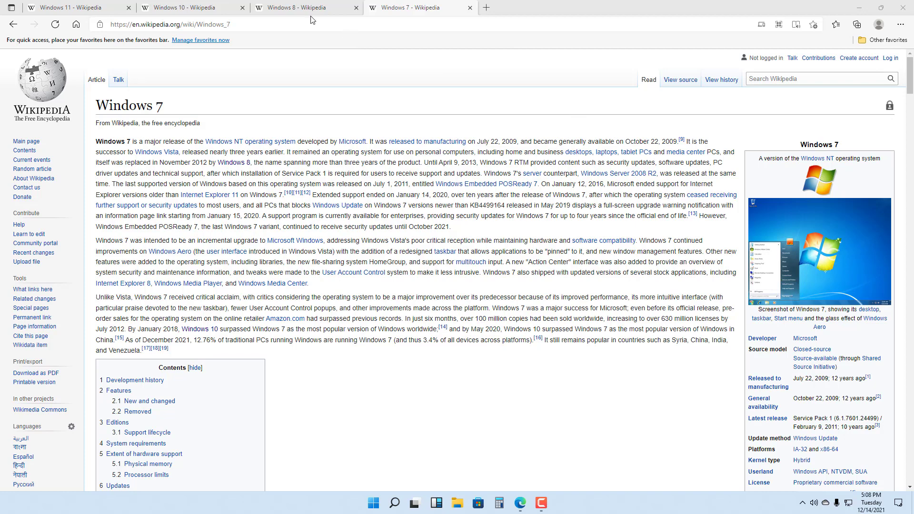
# - Step through the Windows 8 and Windows 10 article tabs, ending on the Windows 11 article
pyautogui.click(311, 10)
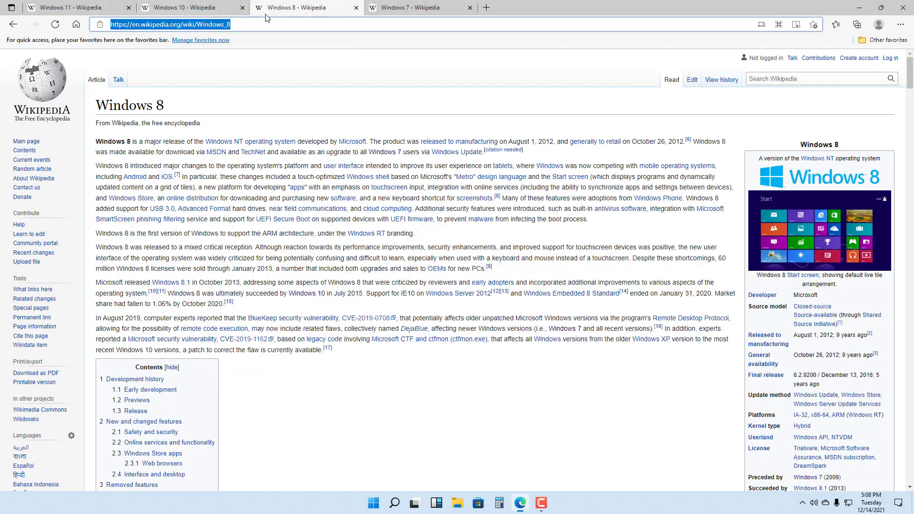
pyautogui.click(205, 10)
pyautogui.click(113, 10)
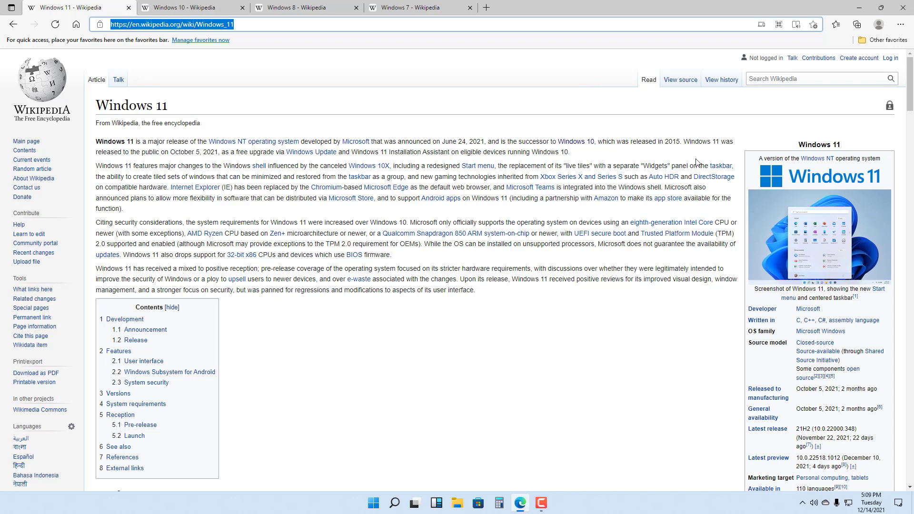
# - Create a new collection named TutorTube and add the Windows 11 Wikipedia page to it
pyautogui.click(860, 26)
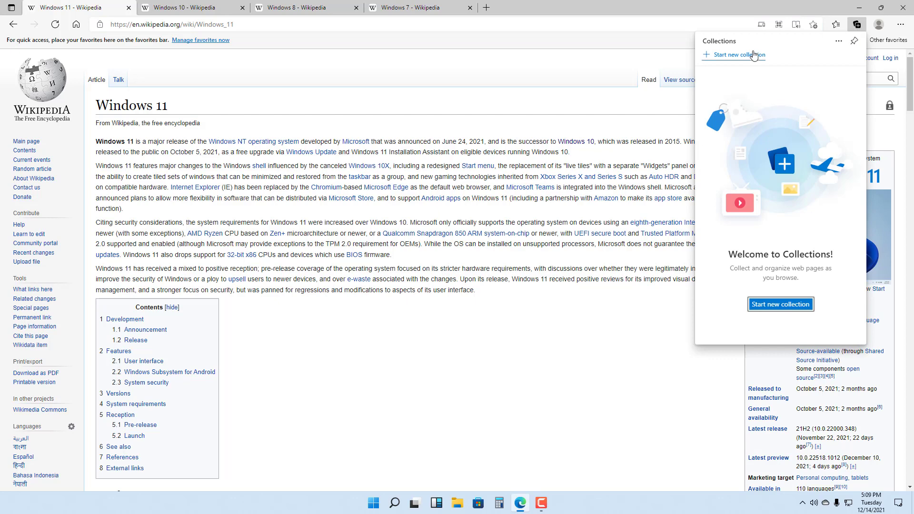
pyautogui.click(778, 304)
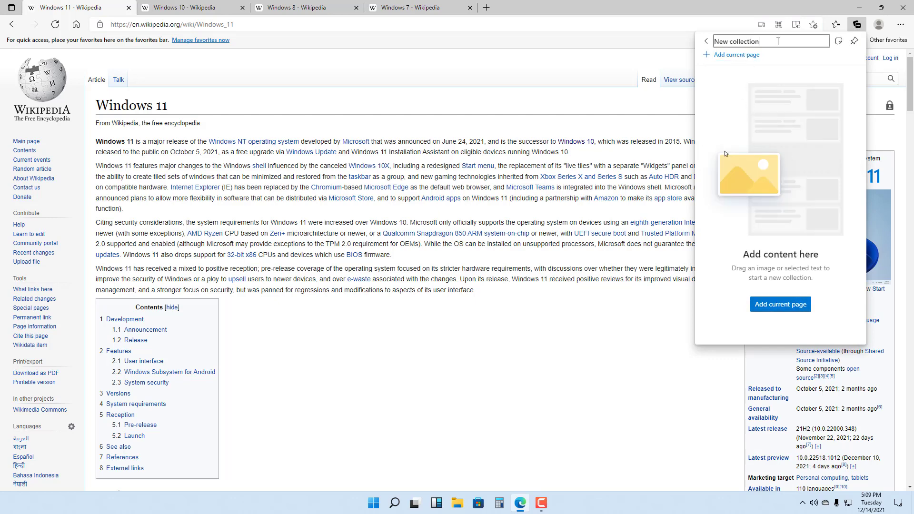
pyautogui.write('TutorTube')
pyautogui.click(781, 304)
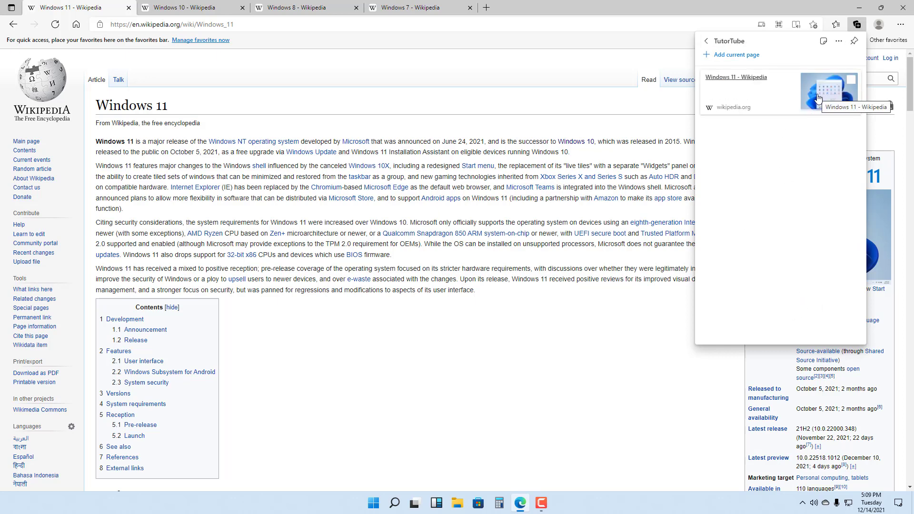
# - From each tab, add the Windows 10, Windows 8 and Windows 7 pages to TutorTube
pyautogui.click(185, 8)
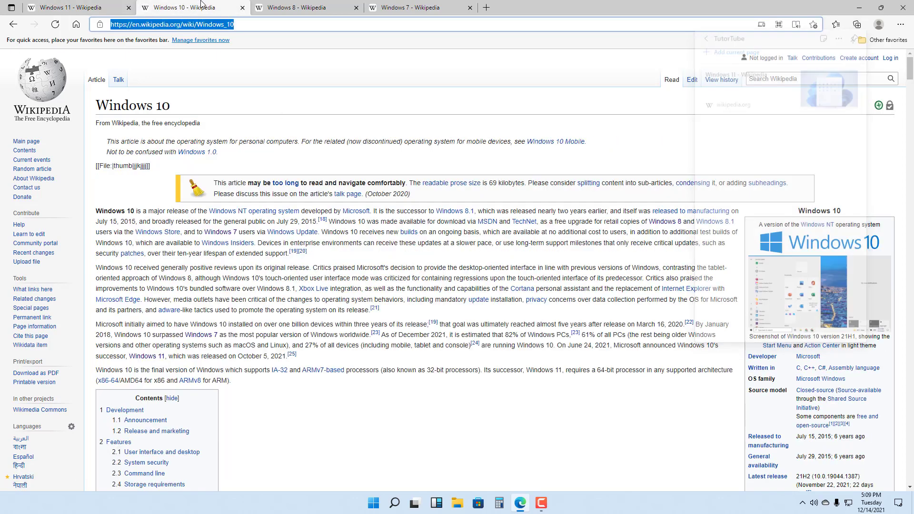
pyautogui.click(855, 24)
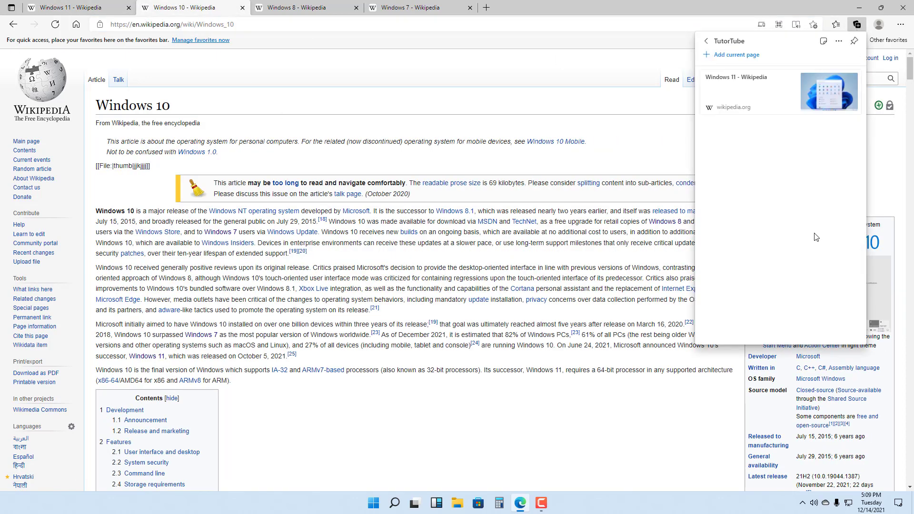
pyautogui.click(736, 55)
pyautogui.hotkey('ctrl', 'Tab')
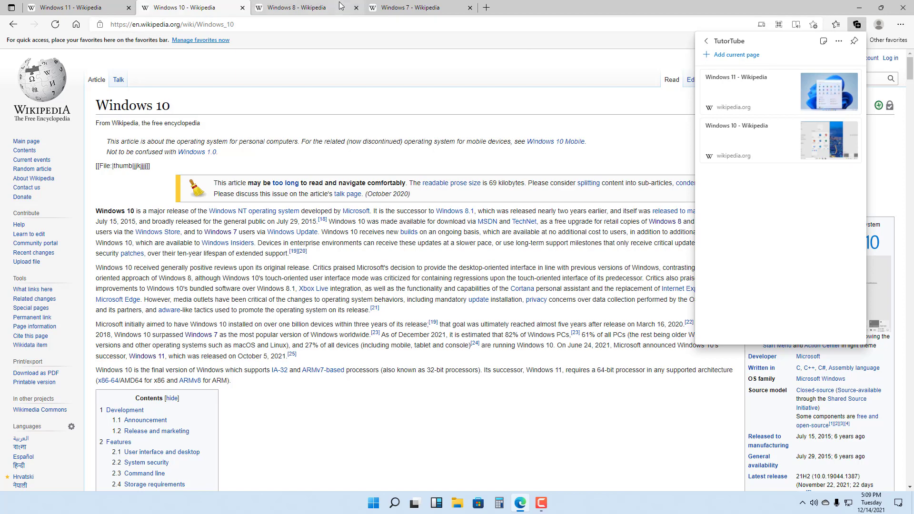
pyautogui.click(857, 24)
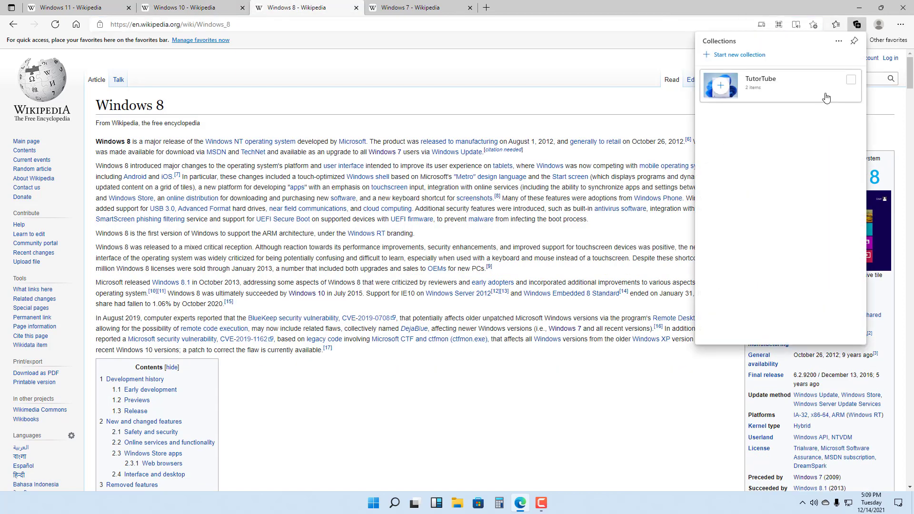
pyautogui.click(790, 89)
pyautogui.click(736, 55)
pyautogui.hotkey('ctrl', 'Tab')
pyautogui.click(857, 25)
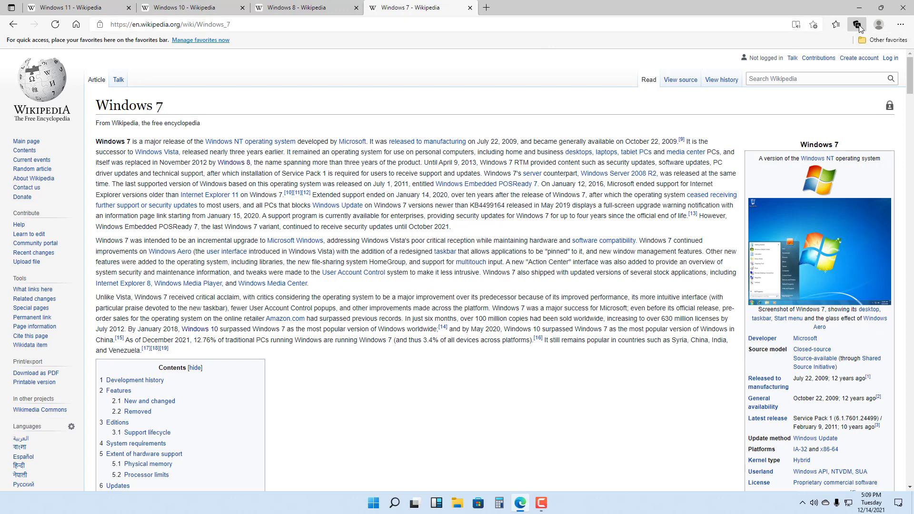
pyautogui.click(742, 97)
pyautogui.click(742, 59)
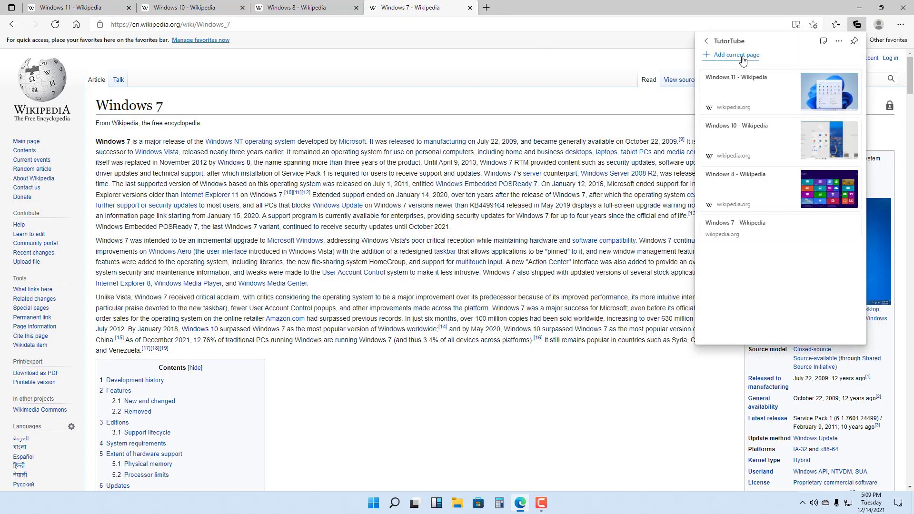
# - Add the note 'This is for educational purposes' to TutorTube, then open the saved Windows 11 page
pyautogui.click(823, 42)
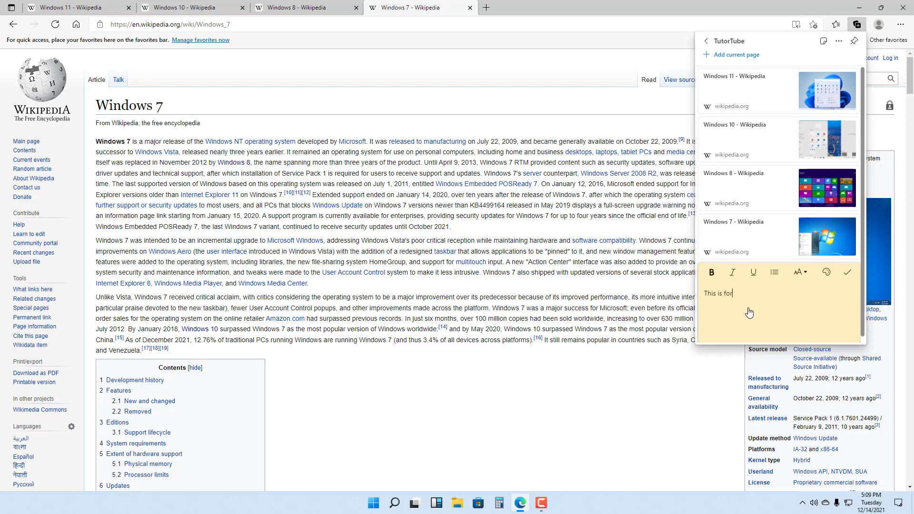
pyautogui.write('This is for educational purposes')
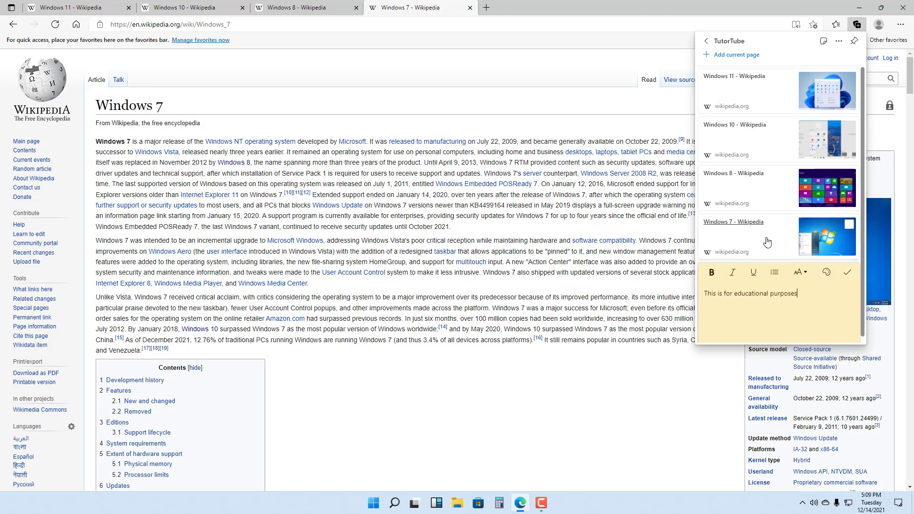
pyautogui.scroll(-1, 716, 225)
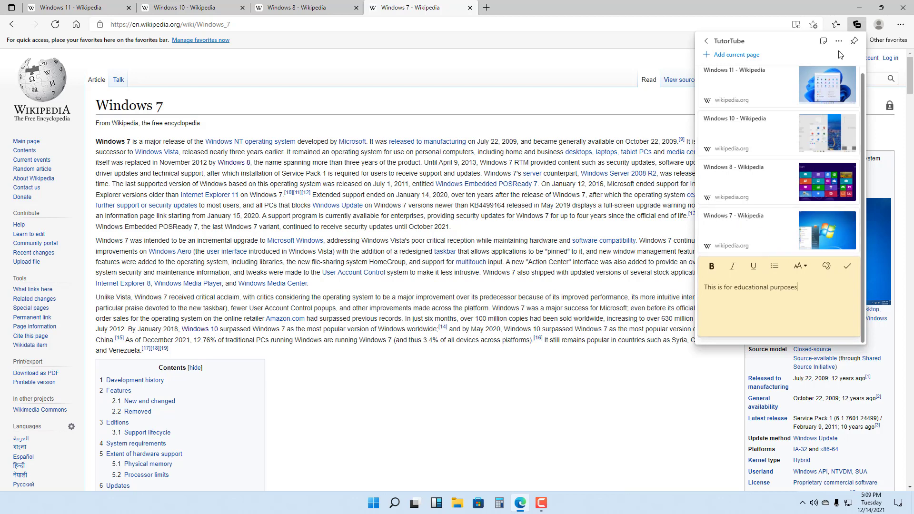
pyautogui.click(792, 86)
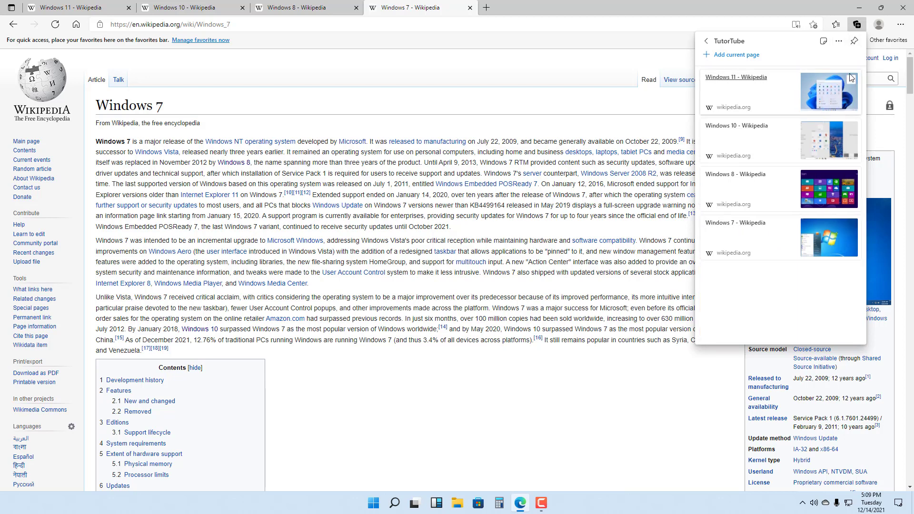
# - Dock the collections pane, open the saved Windows 10, 8 and 7 pages, and return to the collections list
pyautogui.click(857, 24)
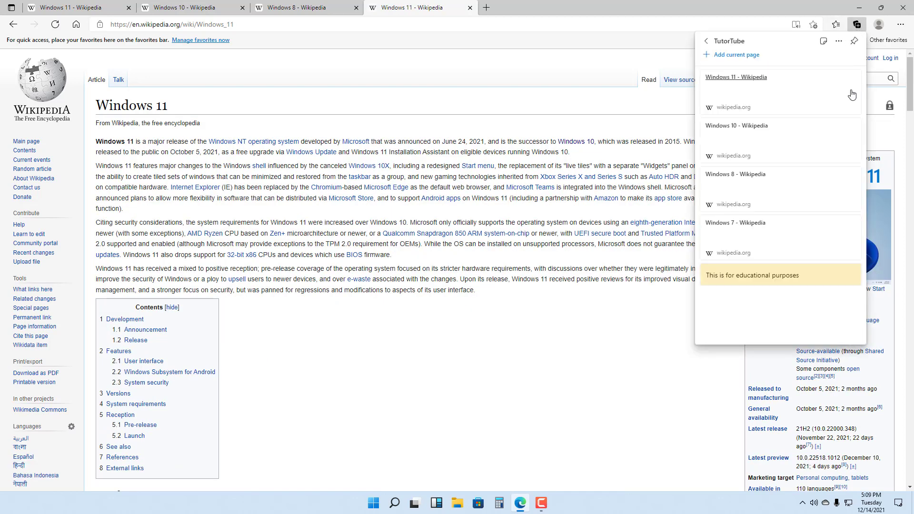
pyautogui.click(855, 41)
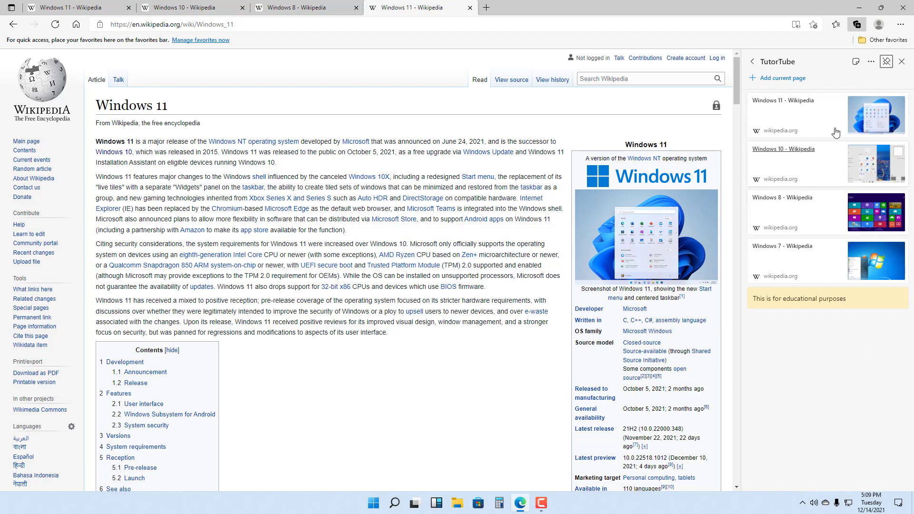
pyautogui.click(809, 179)
pyautogui.click(810, 219)
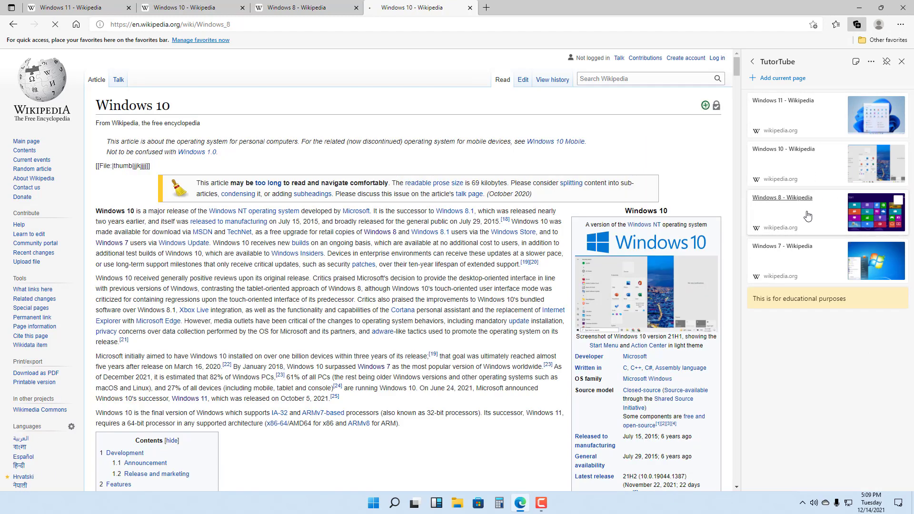
pyautogui.click(810, 262)
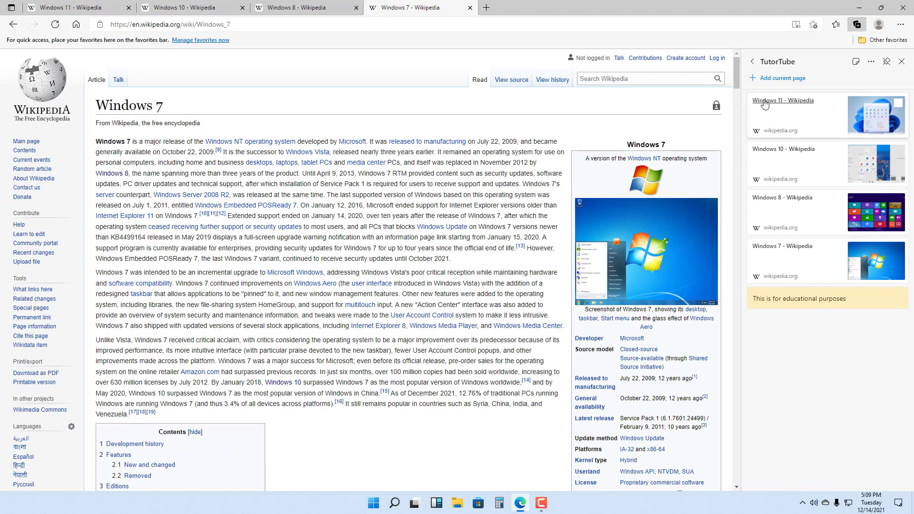
pyautogui.click(752, 62)
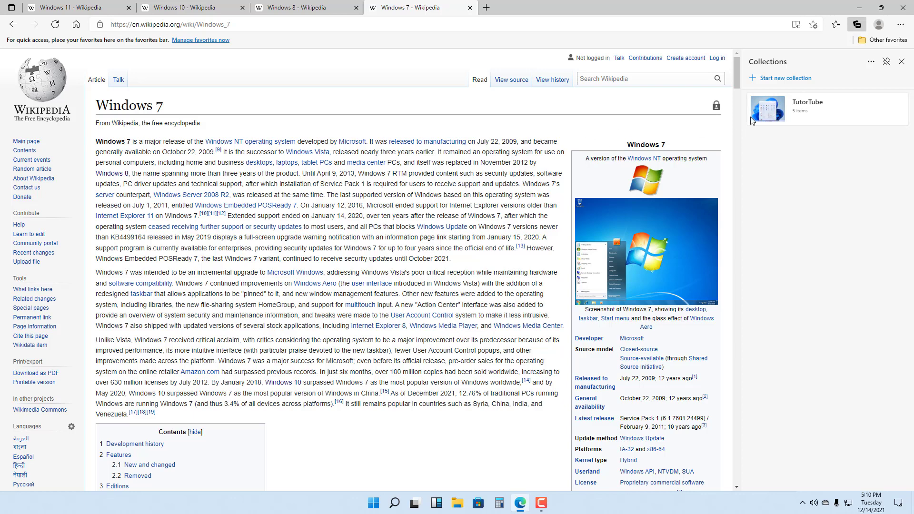
# - Add the Windows 11 article to the favorites bar under its default name
pyautogui.click(901, 67)
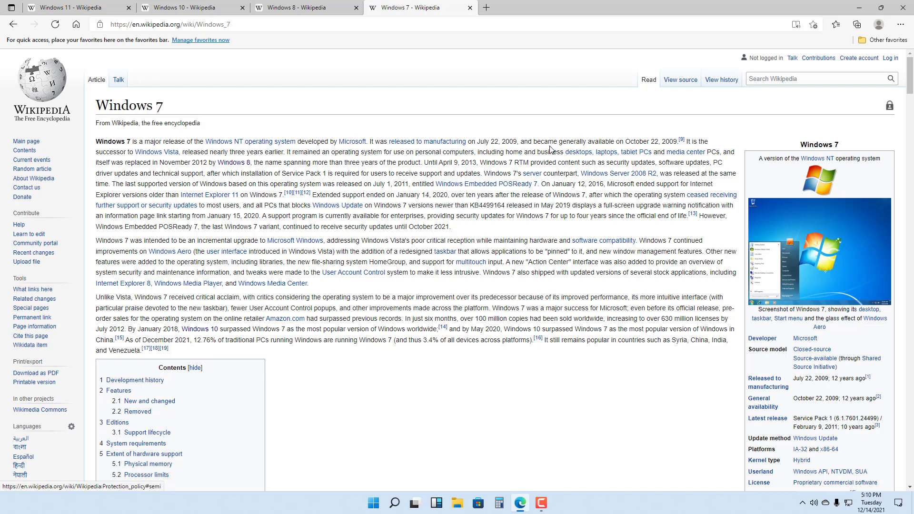
pyautogui.click(91, 7)
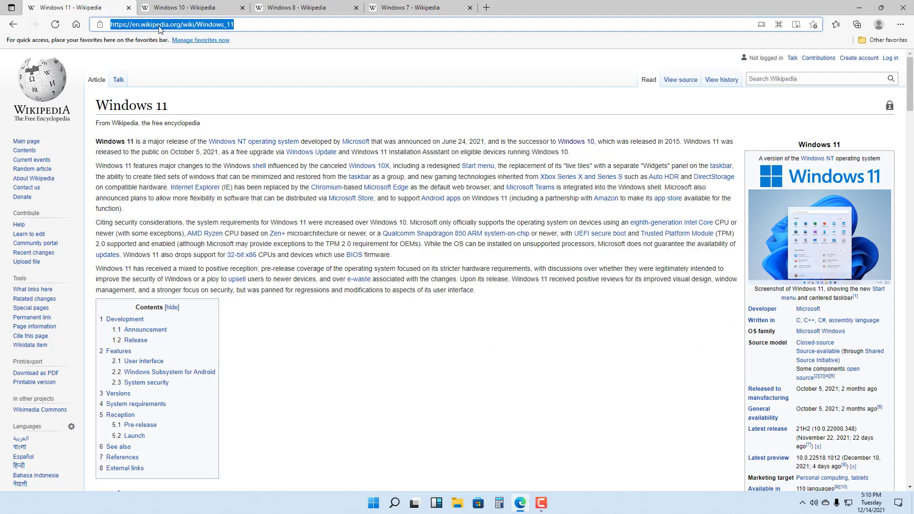
pyautogui.click(835, 24)
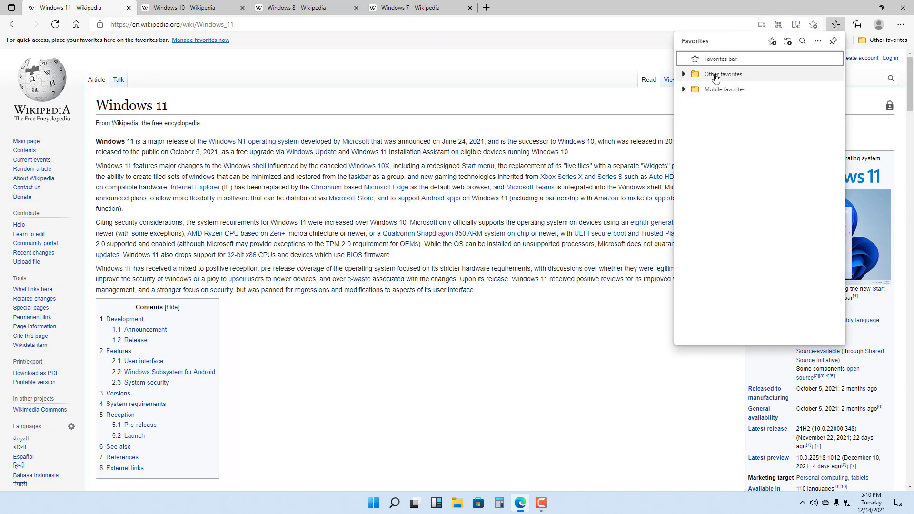
pyautogui.click(739, 79)
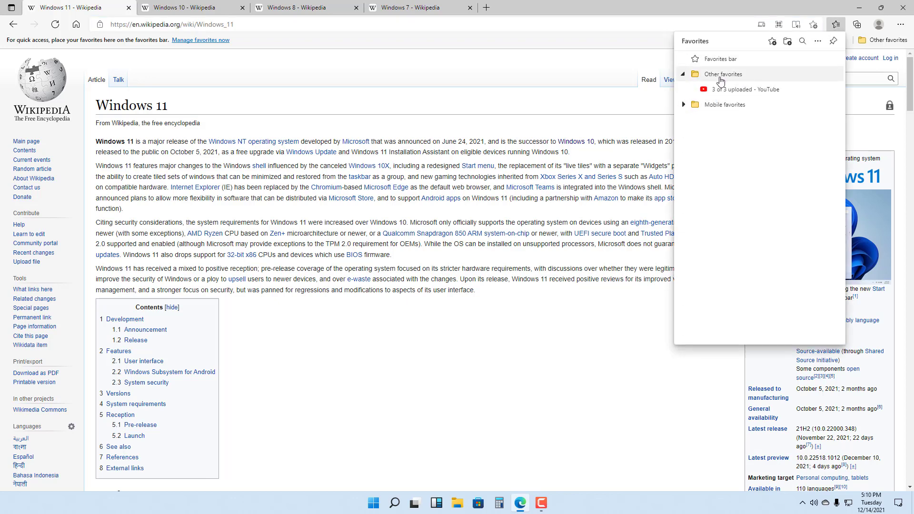
pyautogui.click(722, 77)
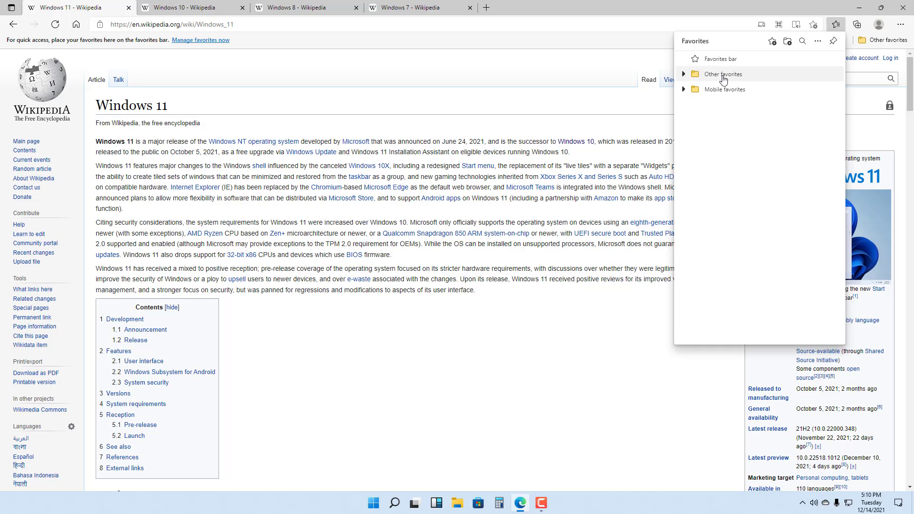
pyautogui.click(772, 42)
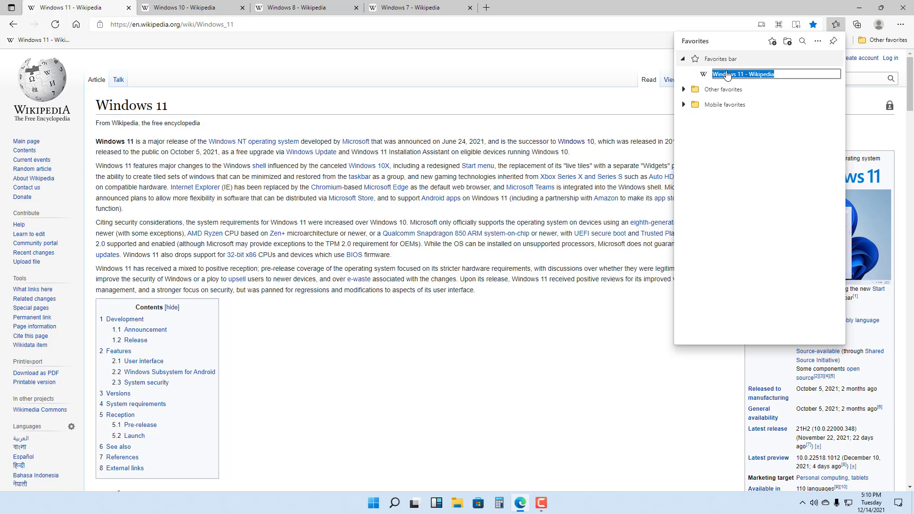
pyautogui.press('Return')
pyautogui.moveTo(703, 81)
pyautogui.mouseDown()
pyautogui.moveTo(714, 80)
pyautogui.moveTo(718, 94)
pyautogui.moveTo(719, 71)
pyautogui.moveTo(699, 79)
pyautogui.mouseUp()
pyautogui.click(692, 86)
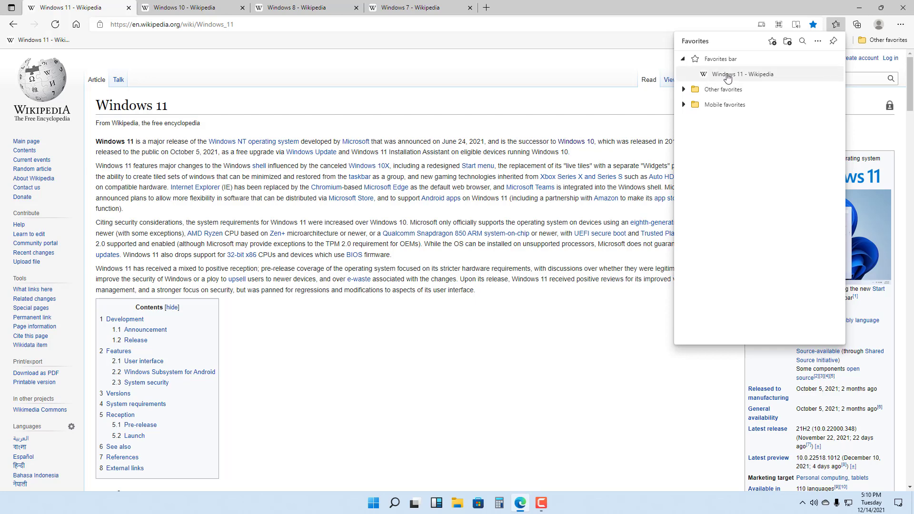
# - Save the Windows 10, Windows 8 and Windows 7 pages to the favorites bar from their tabs
pyautogui.click(207, 7)
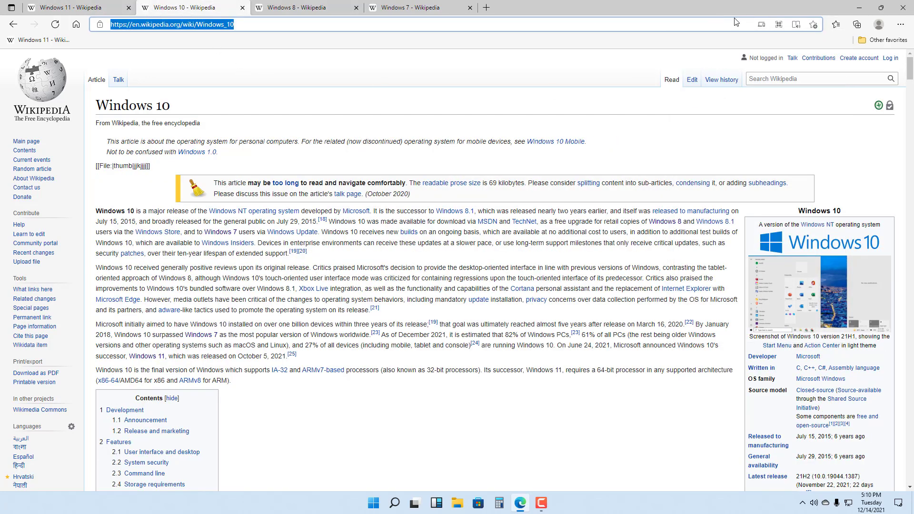
pyautogui.click(812, 25)
pyautogui.click(756, 100)
pyautogui.hotkey('ctrl', 'Tab')
pyautogui.click(813, 24)
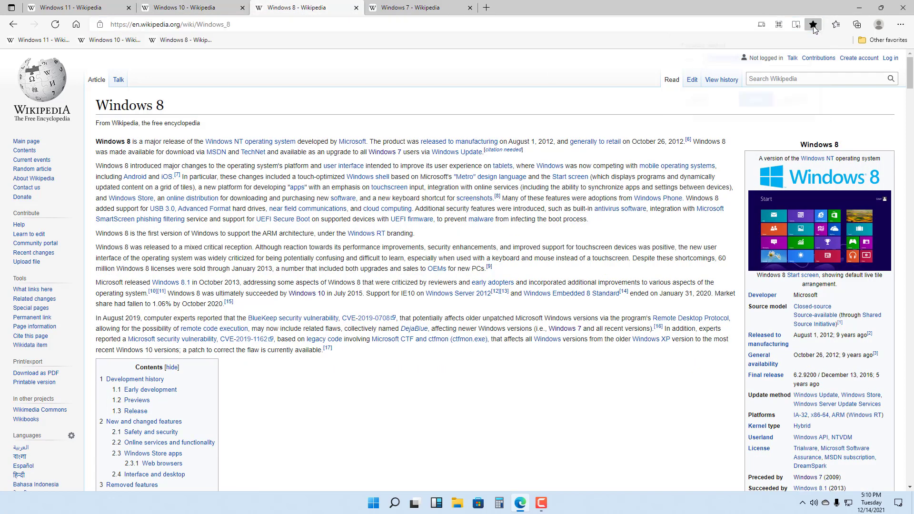
pyautogui.click(756, 100)
pyautogui.click(446, 4)
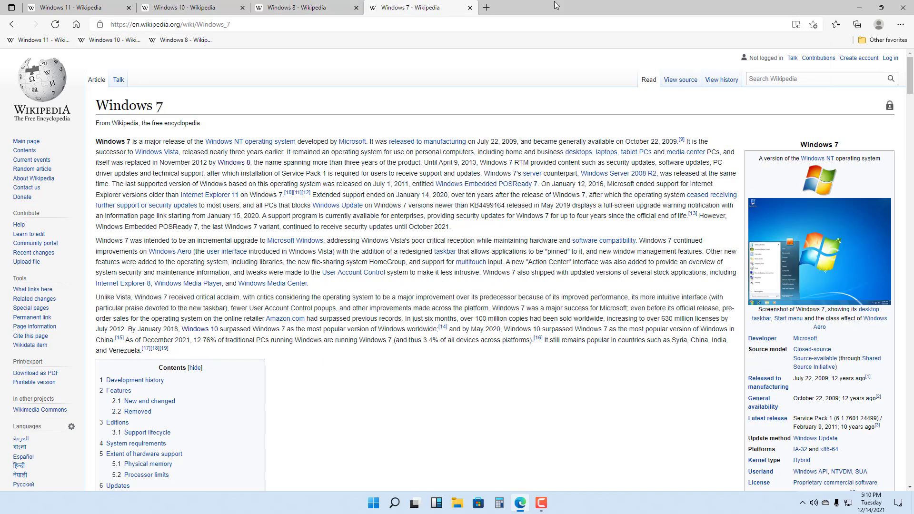
pyautogui.click(813, 26)
pyautogui.click(756, 99)
pyautogui.click(43, 40)
# - Open each favorites-bar bookmark in turn, then in a new tab, finishing on Windows 11
pyautogui.click(112, 40)
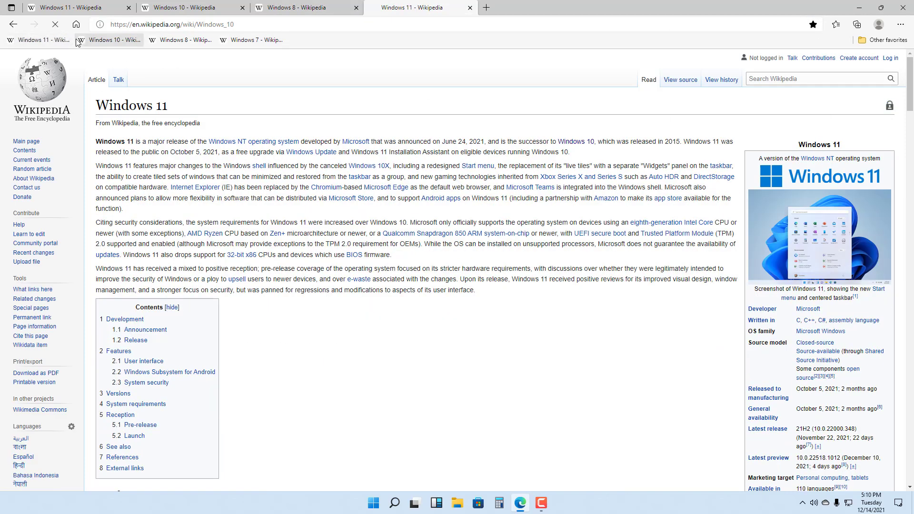
pyautogui.click(174, 40)
pyautogui.click(251, 40)
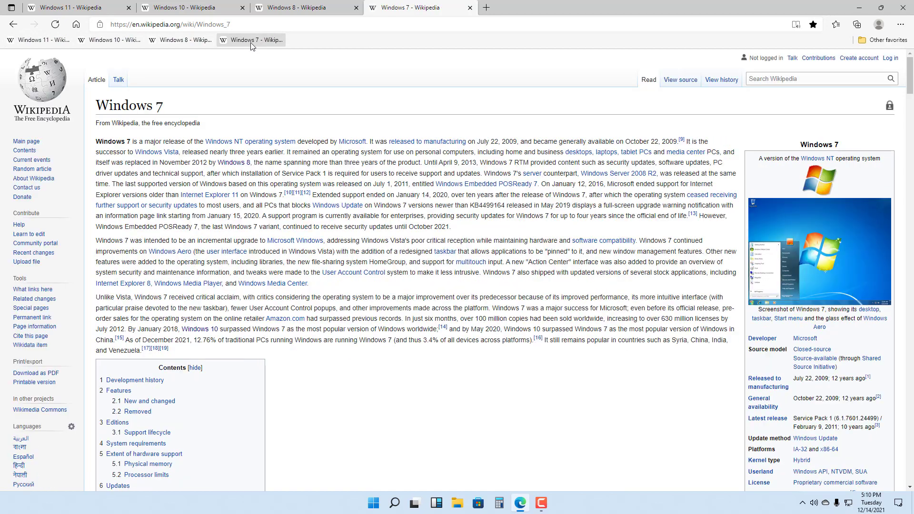
pyautogui.click(486, 8)
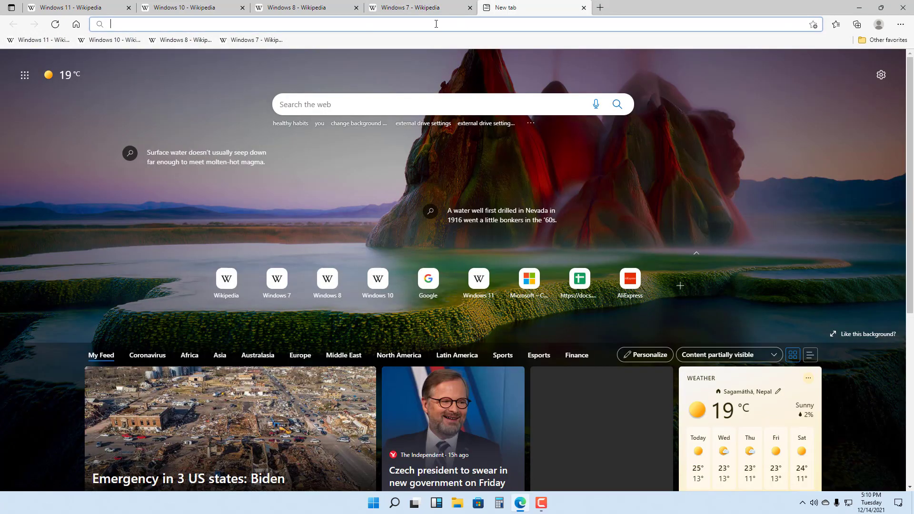
pyautogui.click(241, 40)
pyautogui.click(197, 40)
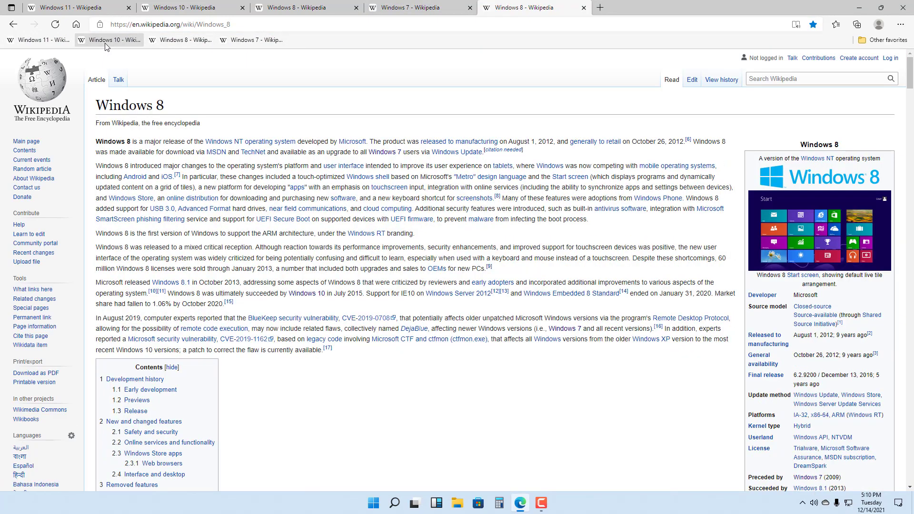
pyautogui.click(112, 40)
pyautogui.click(66, 43)
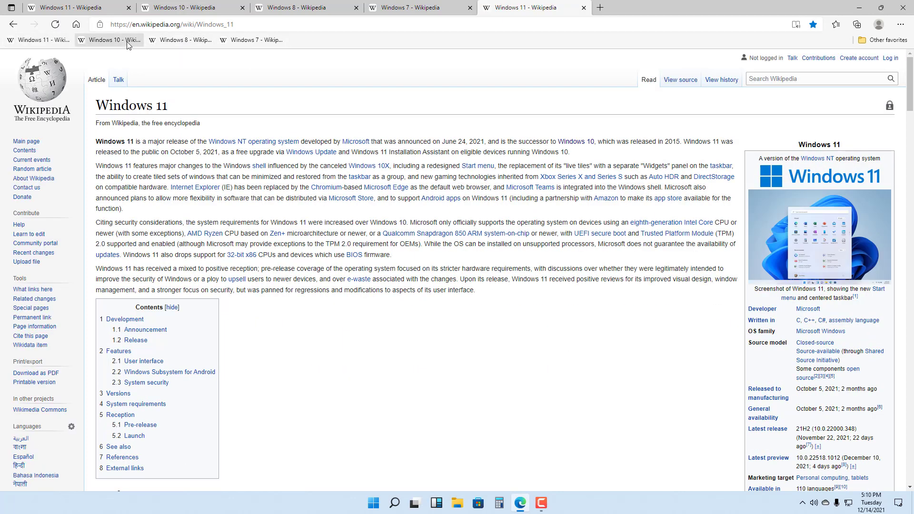
pyautogui.rightClick(128, 42)
# - Delete the Windows 10 bookmark from the favorites bar
pyautogui.click(176, 100)
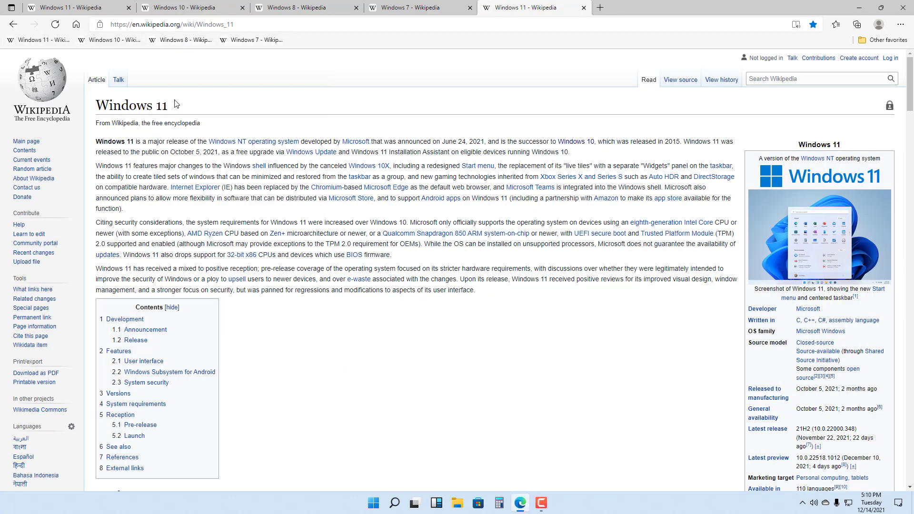
pyautogui.click(527, 257)
pyautogui.rightClick(123, 39)
pyautogui.click(152, 174)
# - Drag the Windows 7 bookmark ahead of Windows 8 and check the Other favorites folder
pyautogui.moveTo(186, 40); pyautogui.dragTo(91, 42)
pyautogui.click(876, 42)
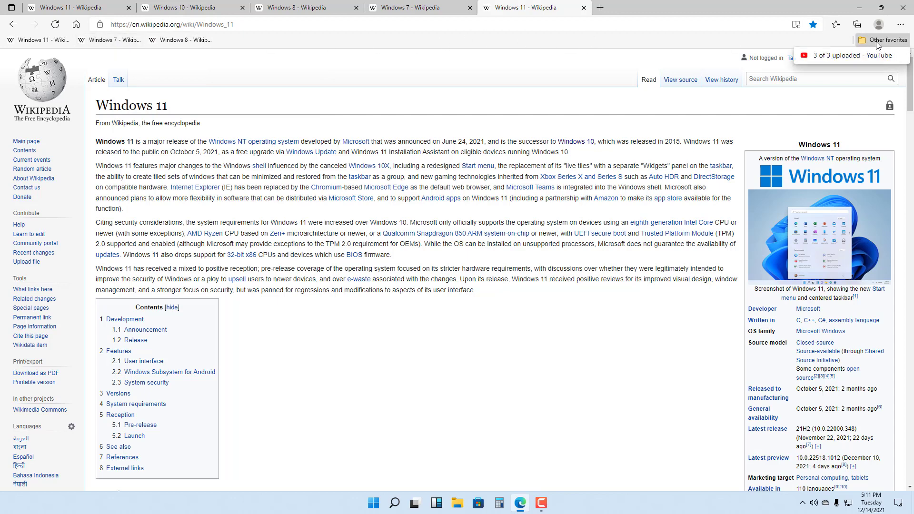
pyautogui.click(823, 47)
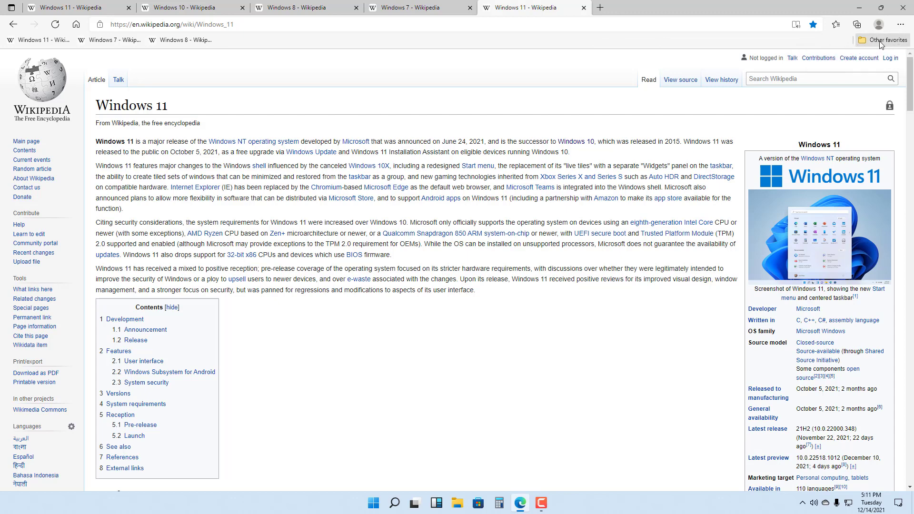
pyautogui.click(900, 27)
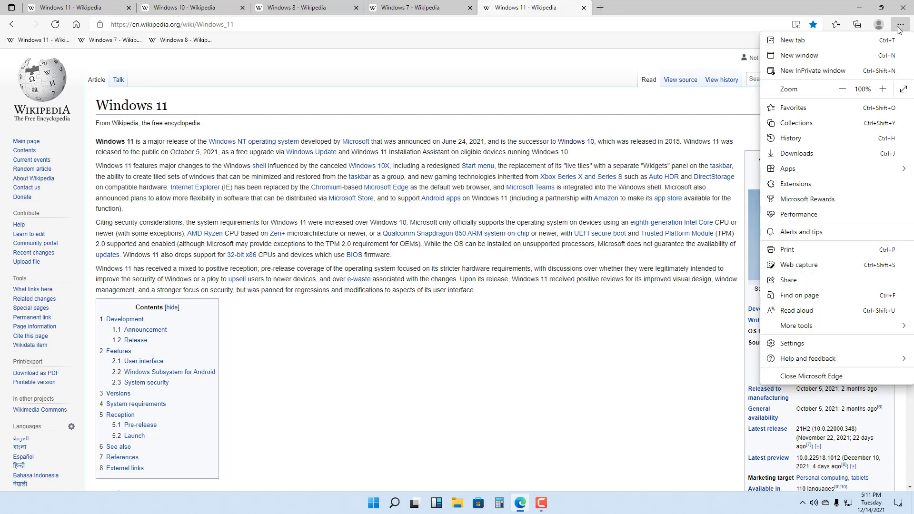
pyautogui.click(800, 113)
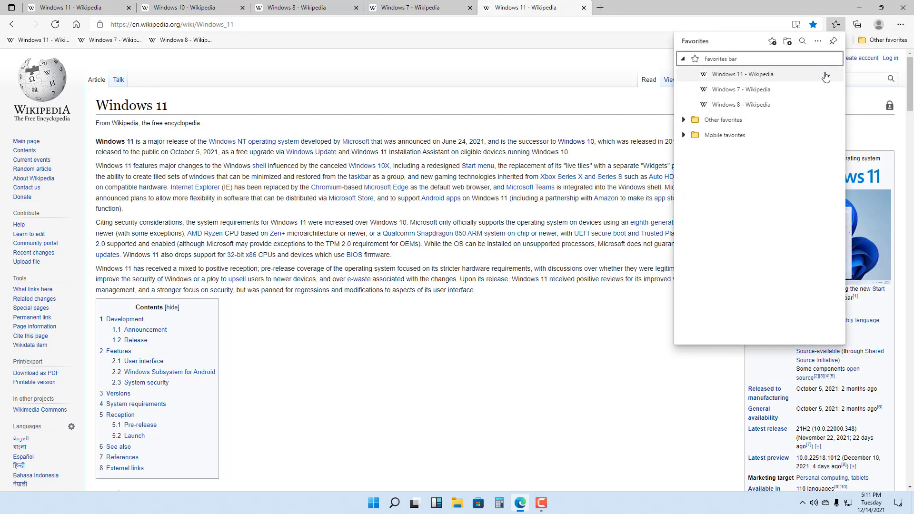
pyautogui.click(819, 42)
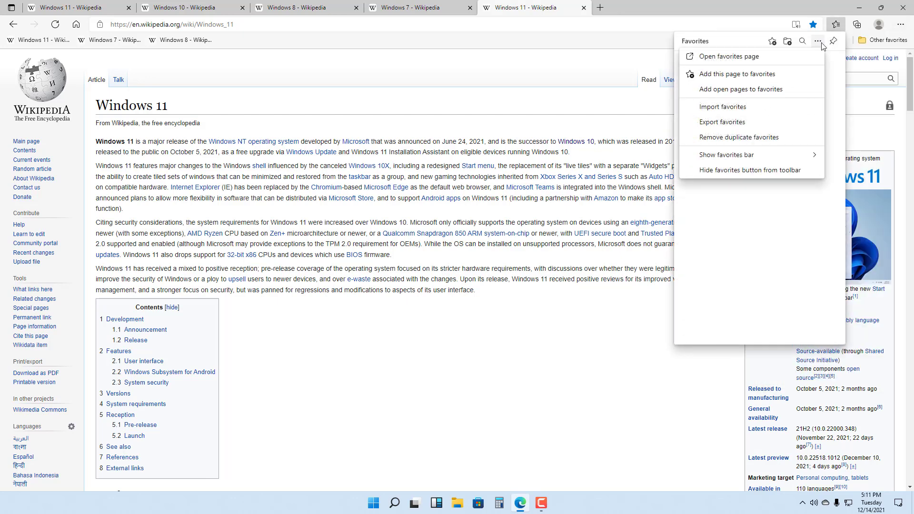
pyautogui.click(818, 41)
pyautogui.click(818, 42)
pyautogui.click(833, 41)
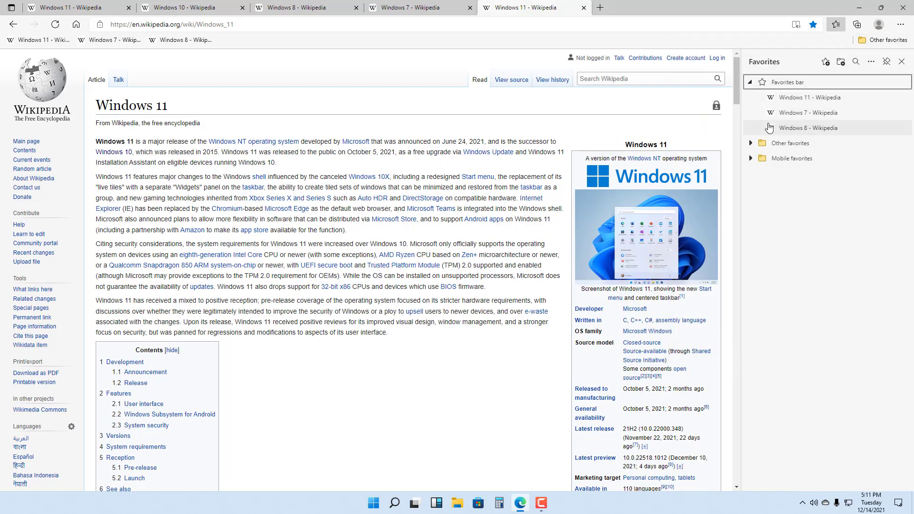
pyautogui.click(820, 114)
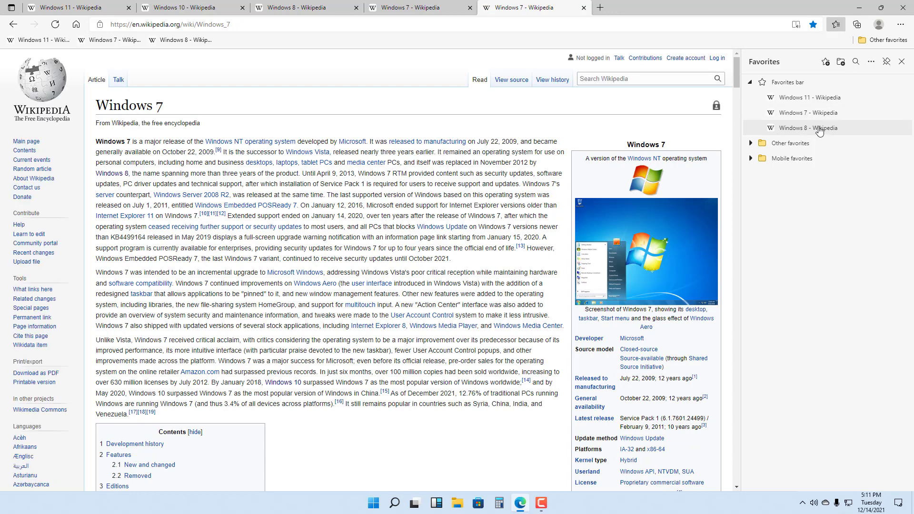
pyautogui.click(819, 128)
pyautogui.click(825, 98)
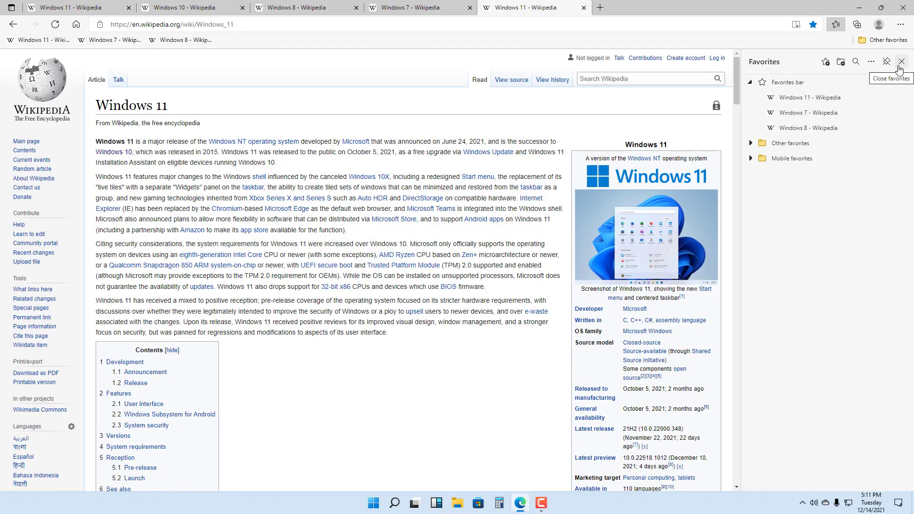
pyautogui.click(900, 62)
pyautogui.click(900, 26)
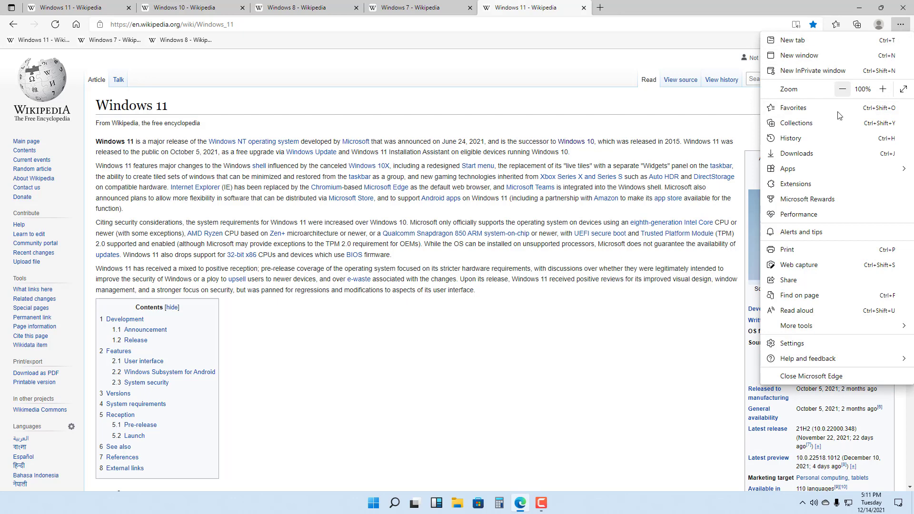
# - Set Show favorites bar to Never from the favorites bar's context menu
pyautogui.click(669, 104)
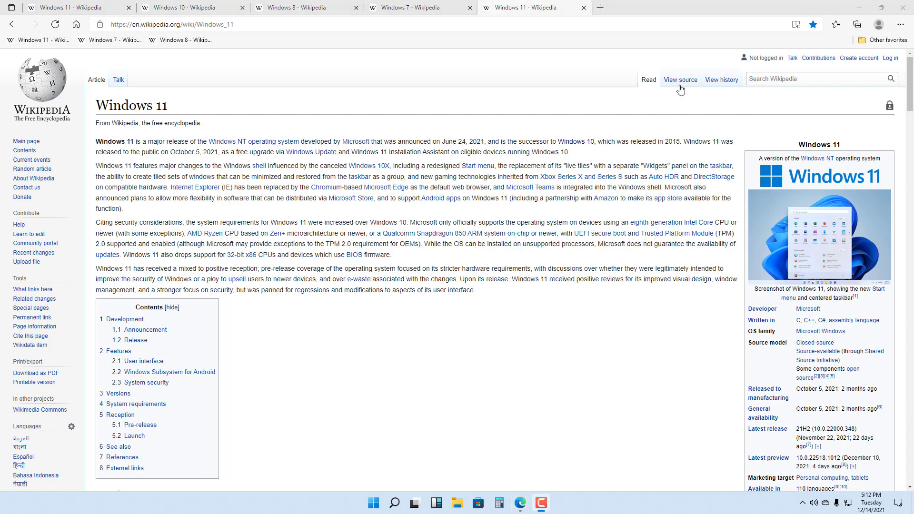
pyautogui.rightClick(573, 44)
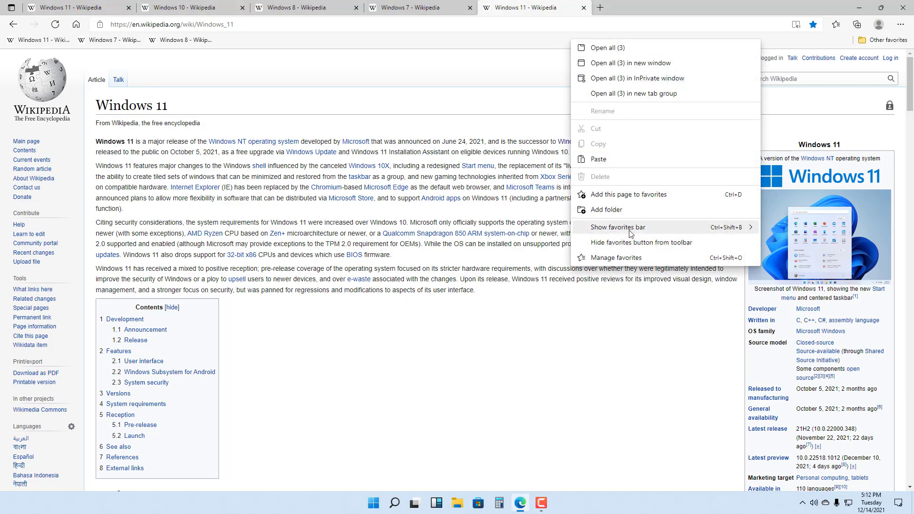
pyautogui.moveTo(634, 235)
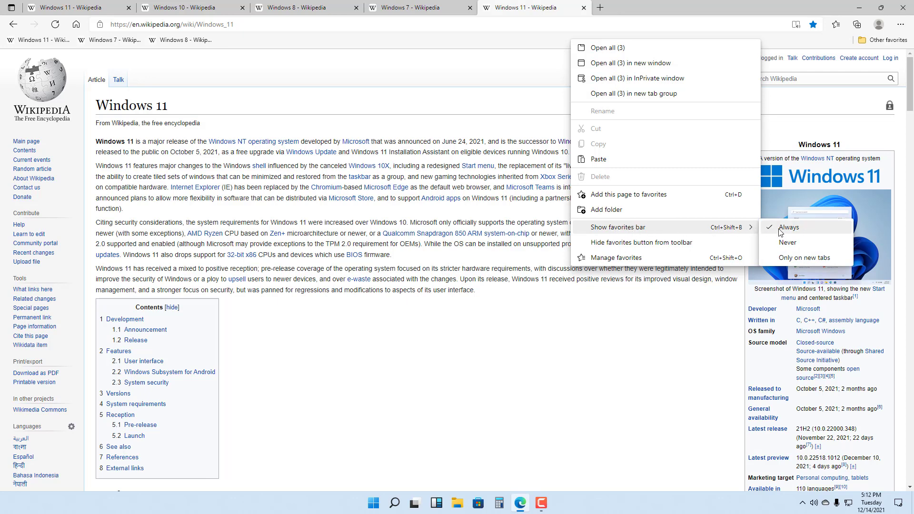
pyautogui.click(788, 244)
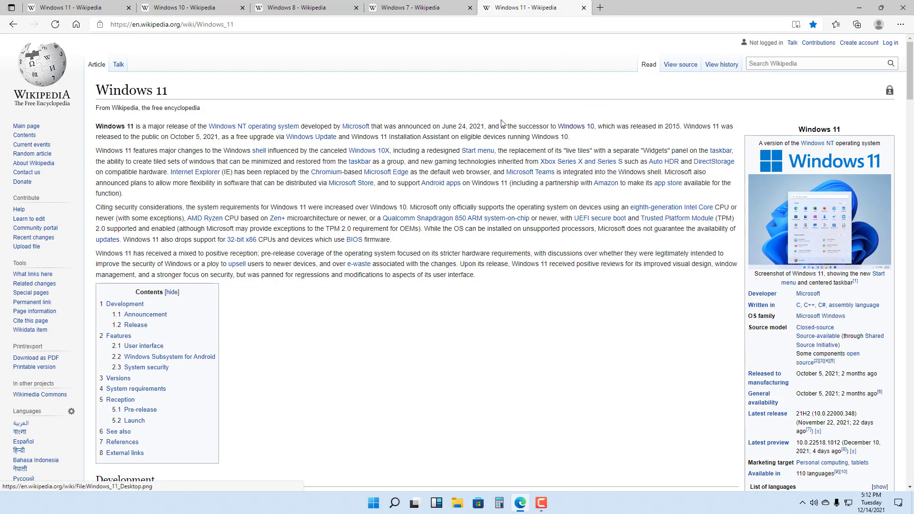
# - Set Show favorites bar to Always from the Favorites panel, then close the panel on Windows 7
pyautogui.click(600, 8)
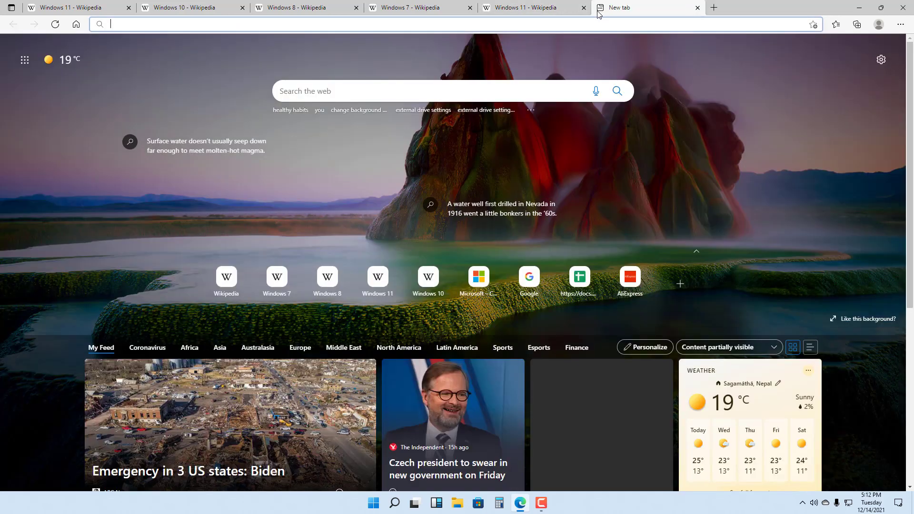
pyautogui.click(900, 24)
pyautogui.click(832, 107)
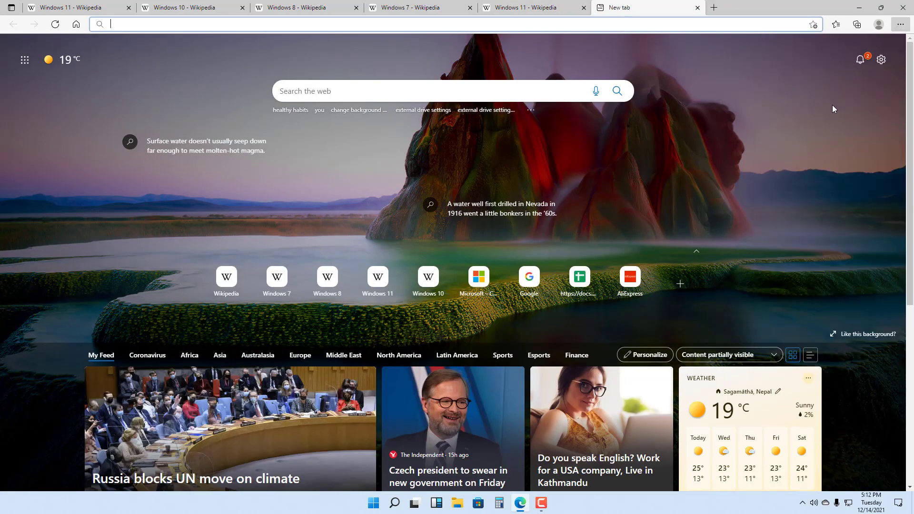
pyautogui.click(870, 47)
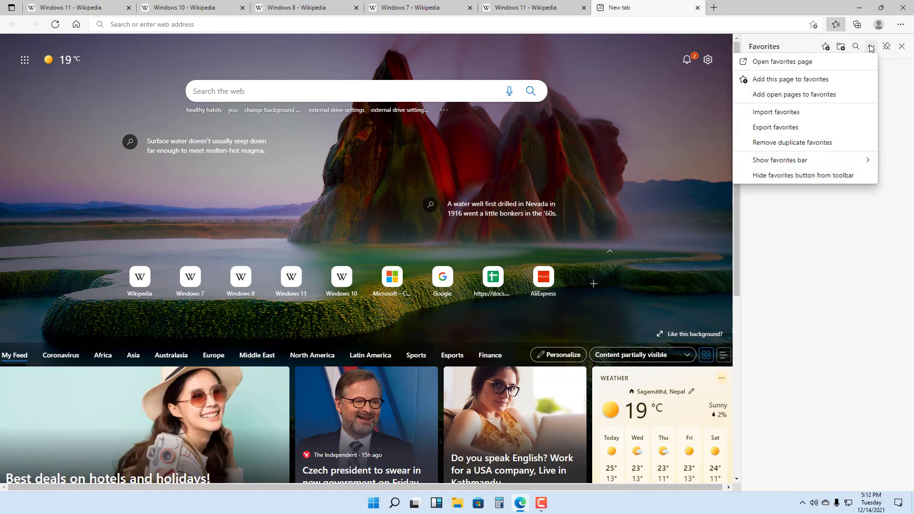
pyautogui.moveTo(805, 162)
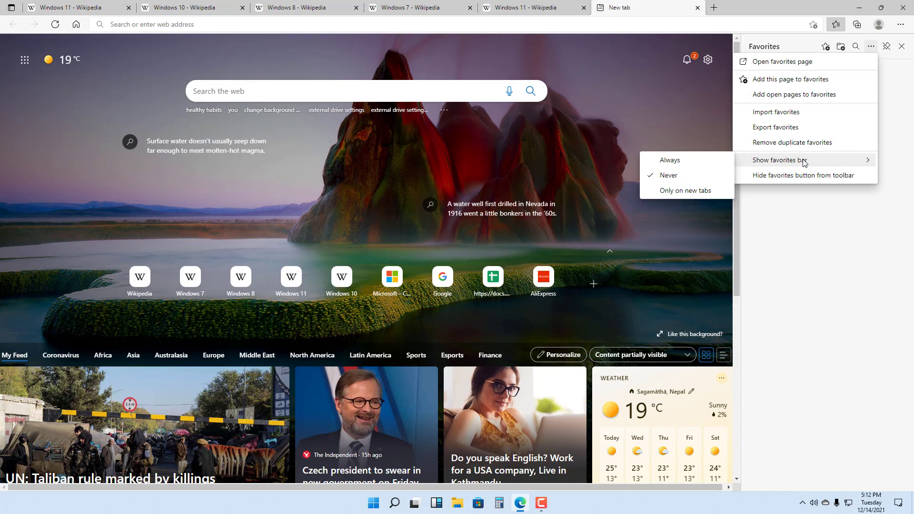
pyautogui.click(673, 161)
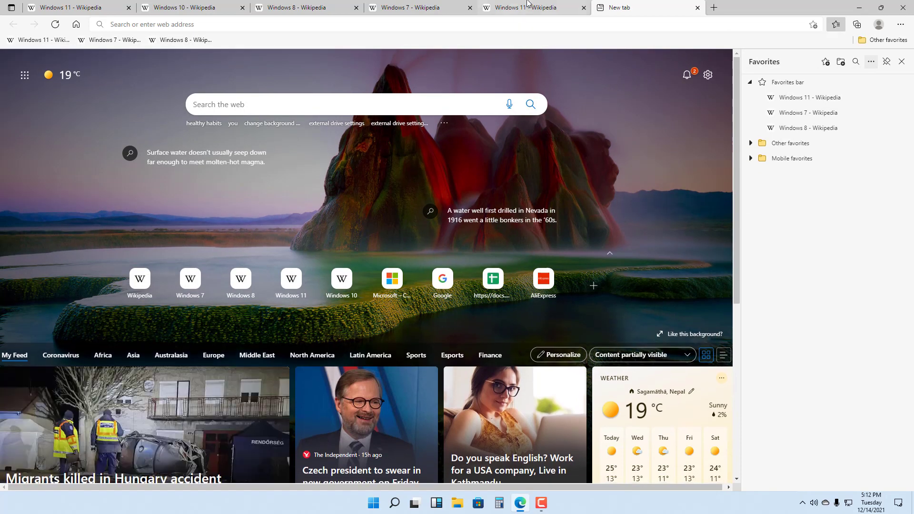
pyautogui.click(530, 6)
pyautogui.click(433, 4)
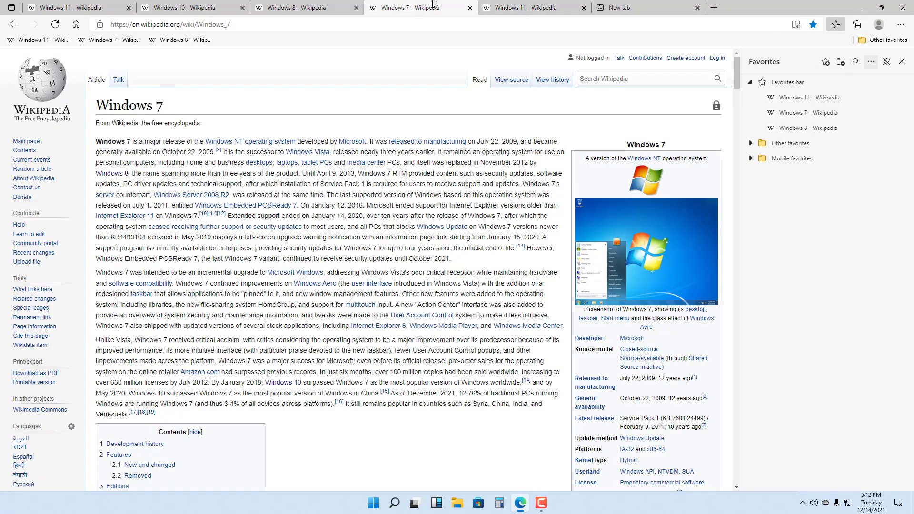
pyautogui.click(901, 61)
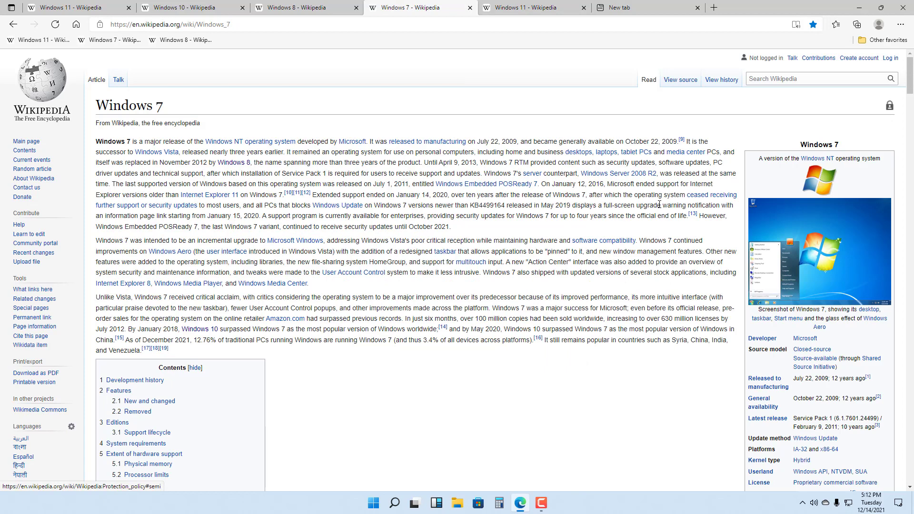